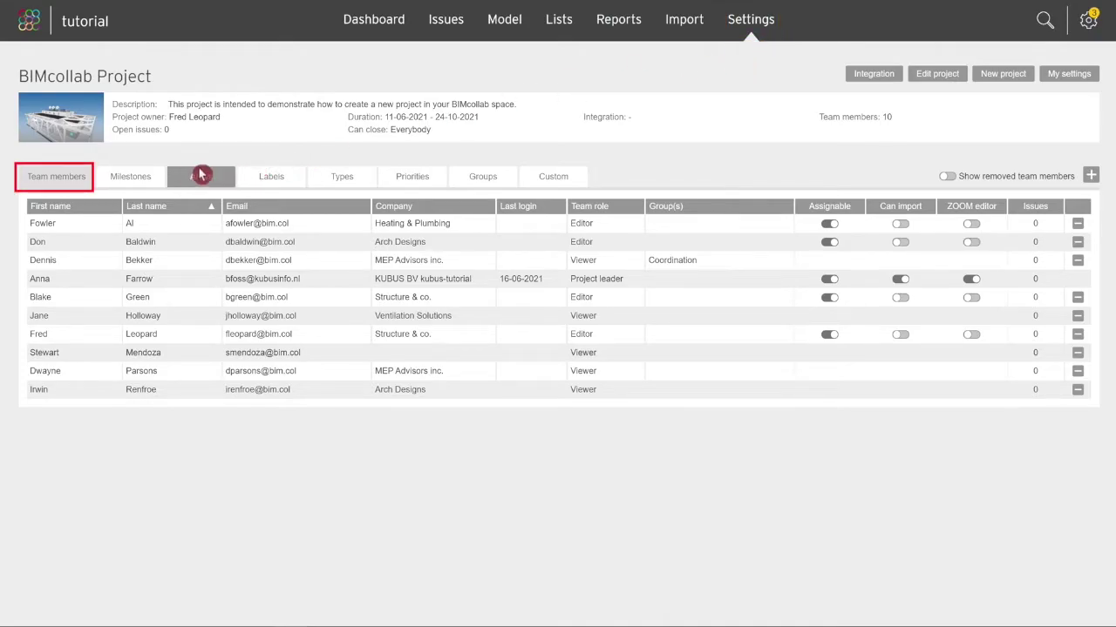
Step: Open the project Settings to view the ten team members, their companies and roles
left_click(77, 183)
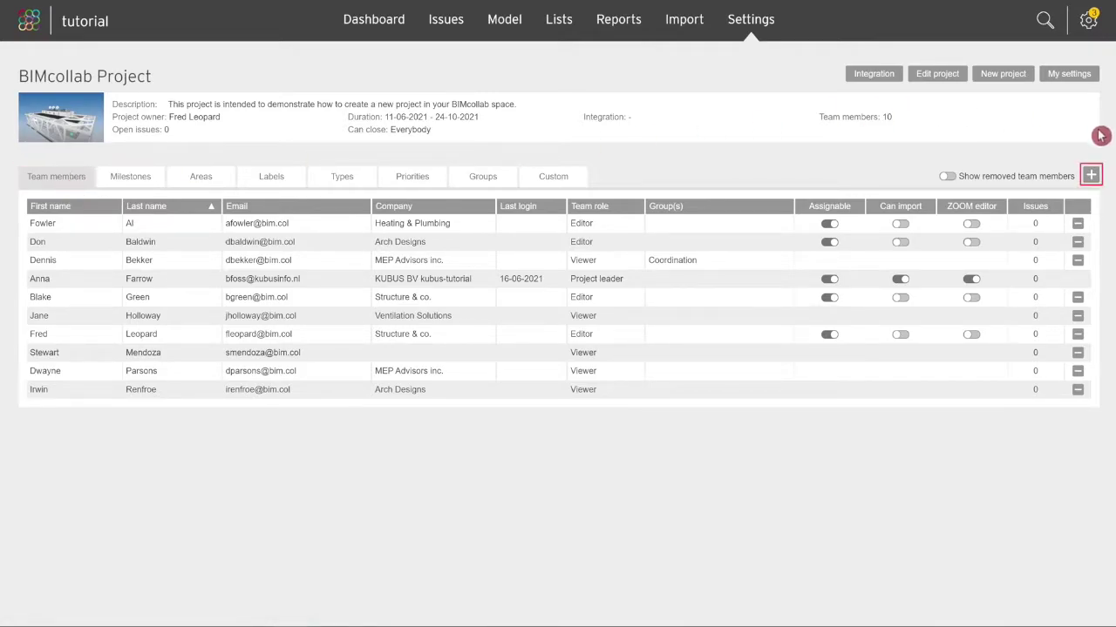
Step: Remove the Structure & co. viewer, then show removed members and restore it
left_click(1091, 177)
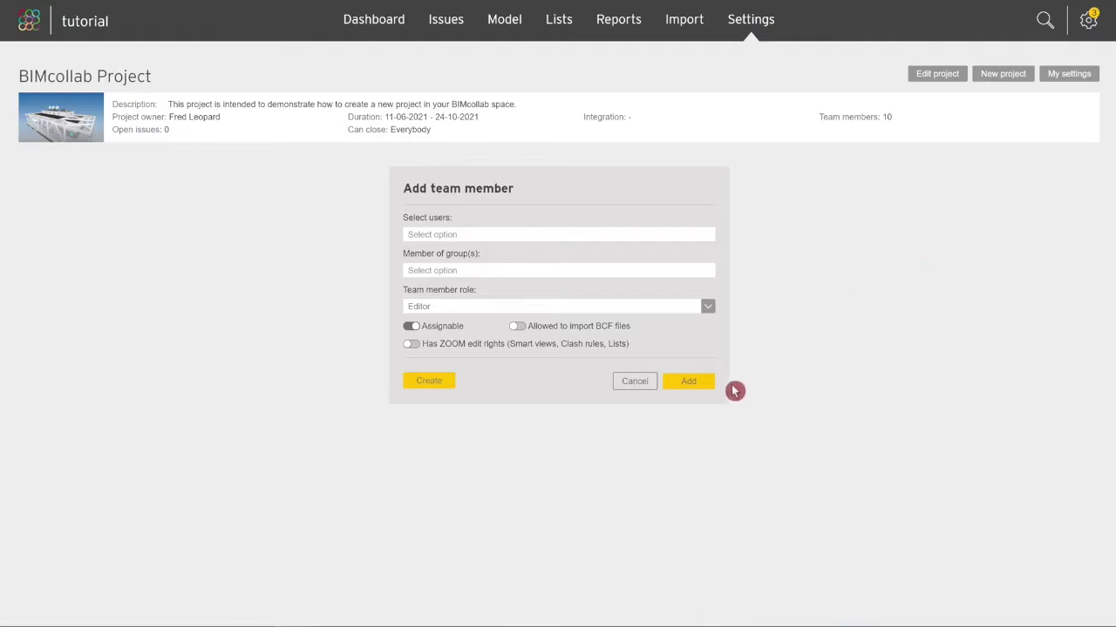
left_click(632, 385)
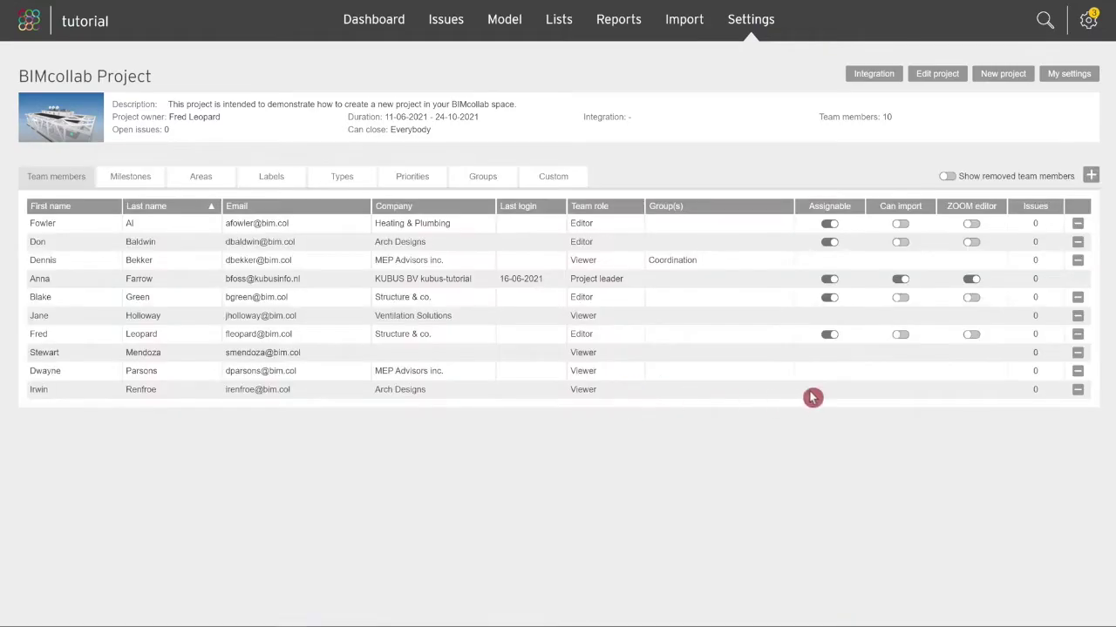
left_click(1078, 304)
left_click(673, 355)
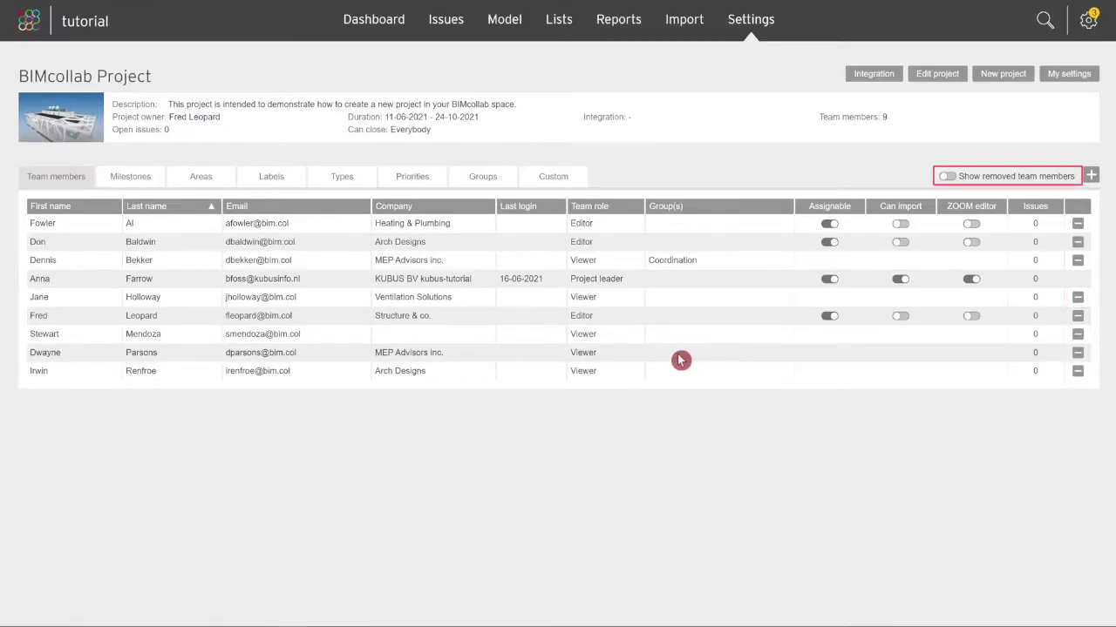
left_click(946, 176)
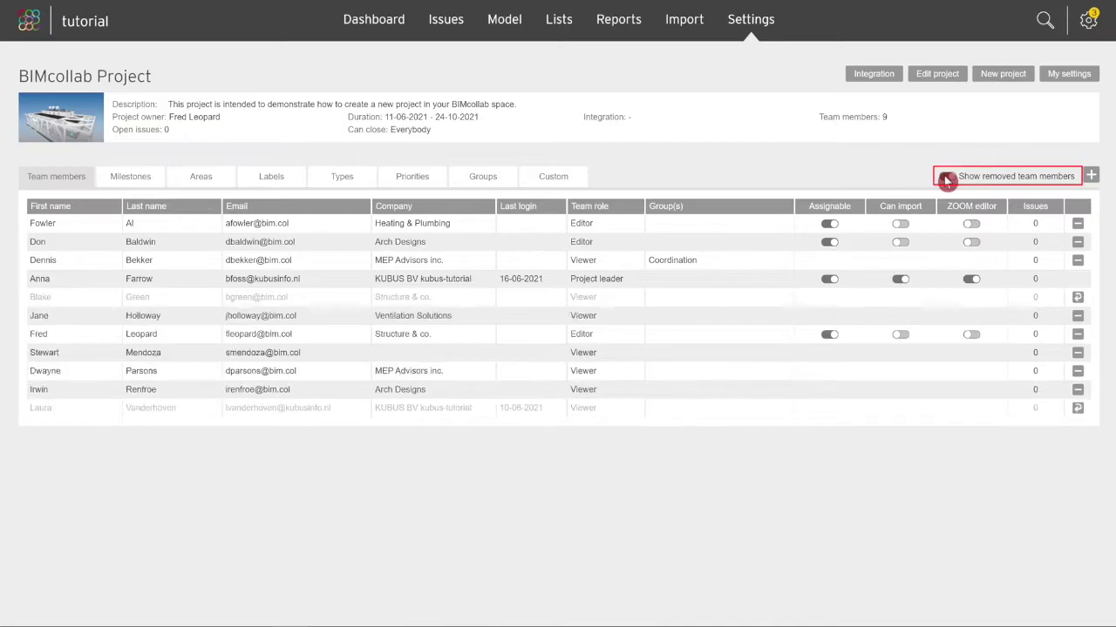
left_click(1077, 297)
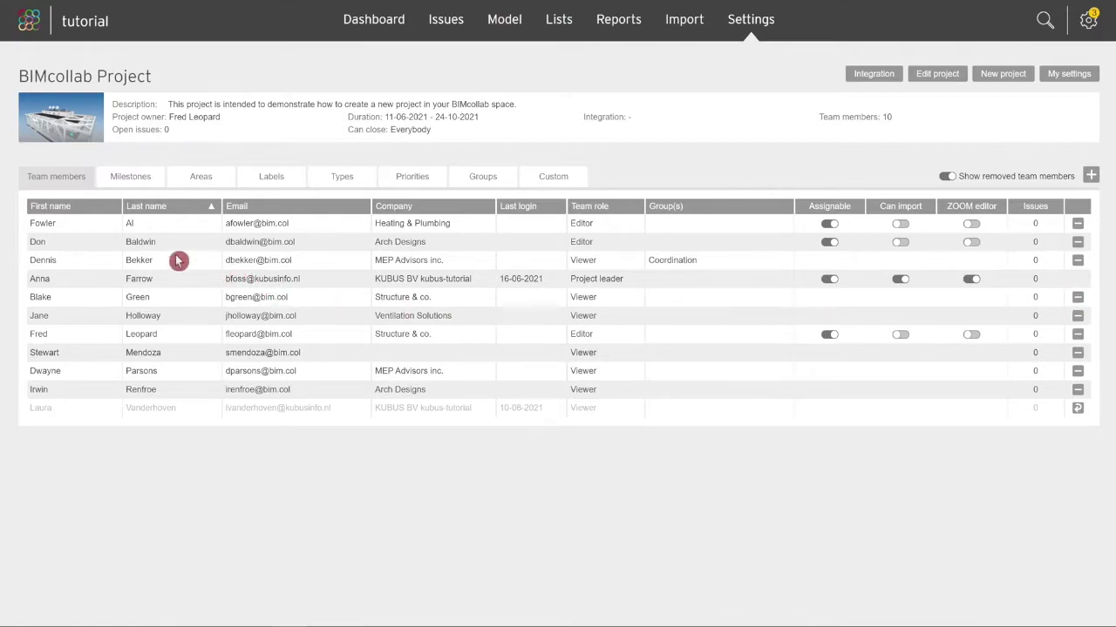
Step: Add the Arch Designs editor to the Coordination group
left_click(146, 250)
left_click(478, 248)
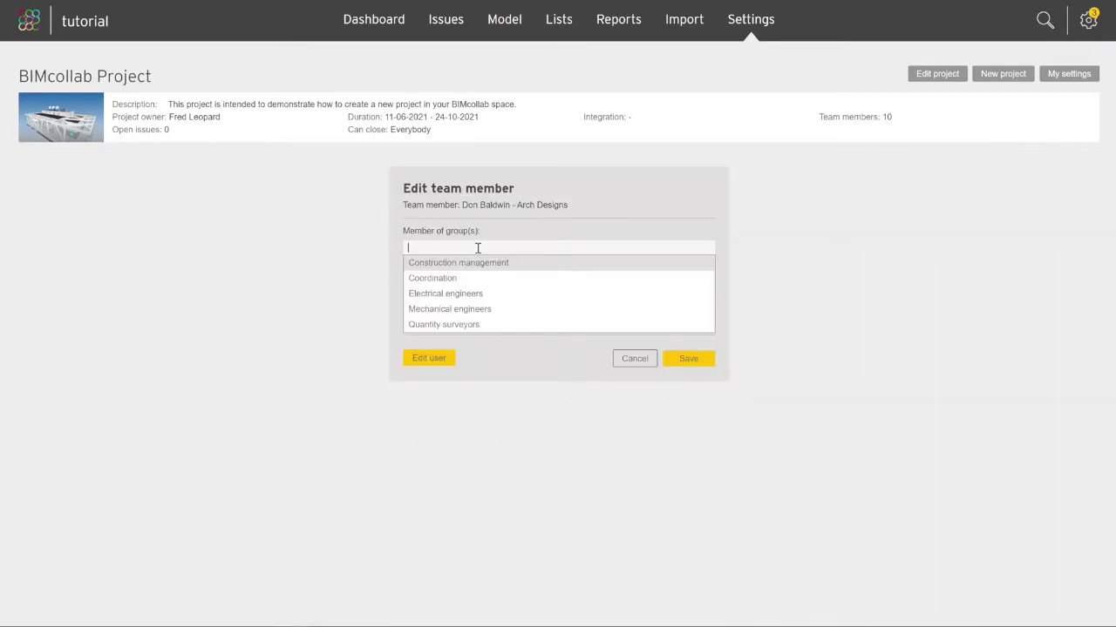
left_click(486, 277)
left_click(678, 362)
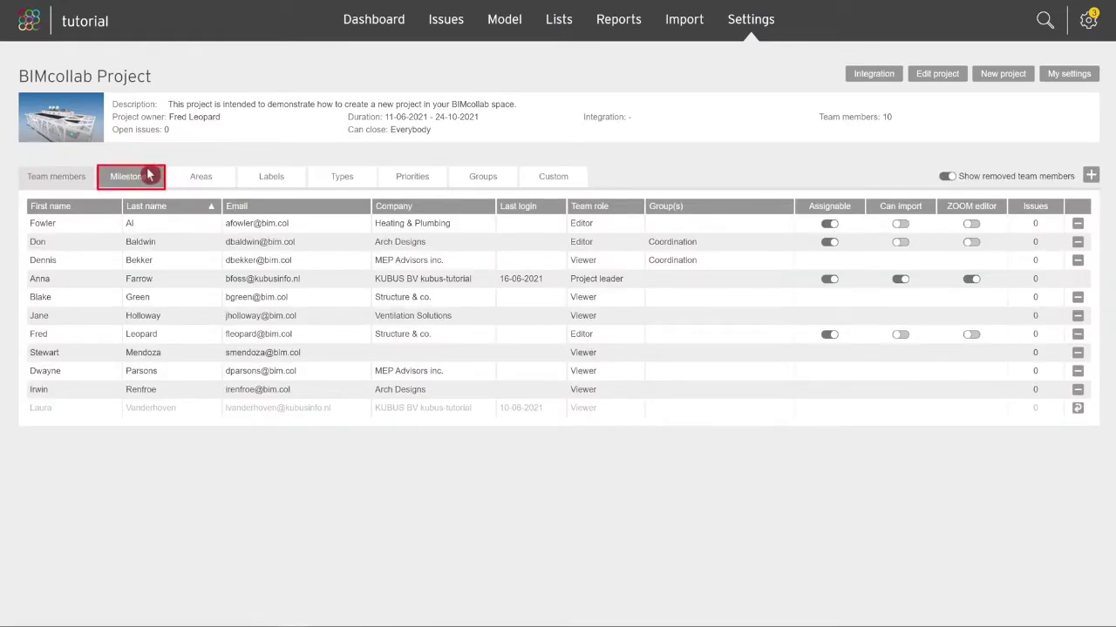
Step: Create the Construction Documentation milestone running 17-06-2021 to 27-06-2021
left_click(148, 177)
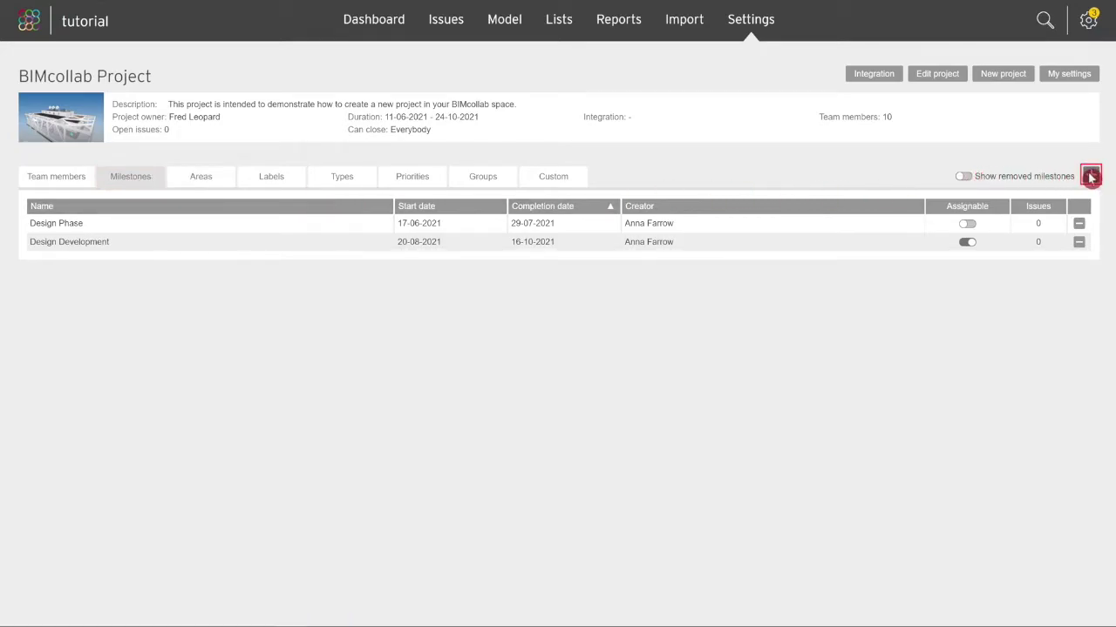
left_click(1091, 177)
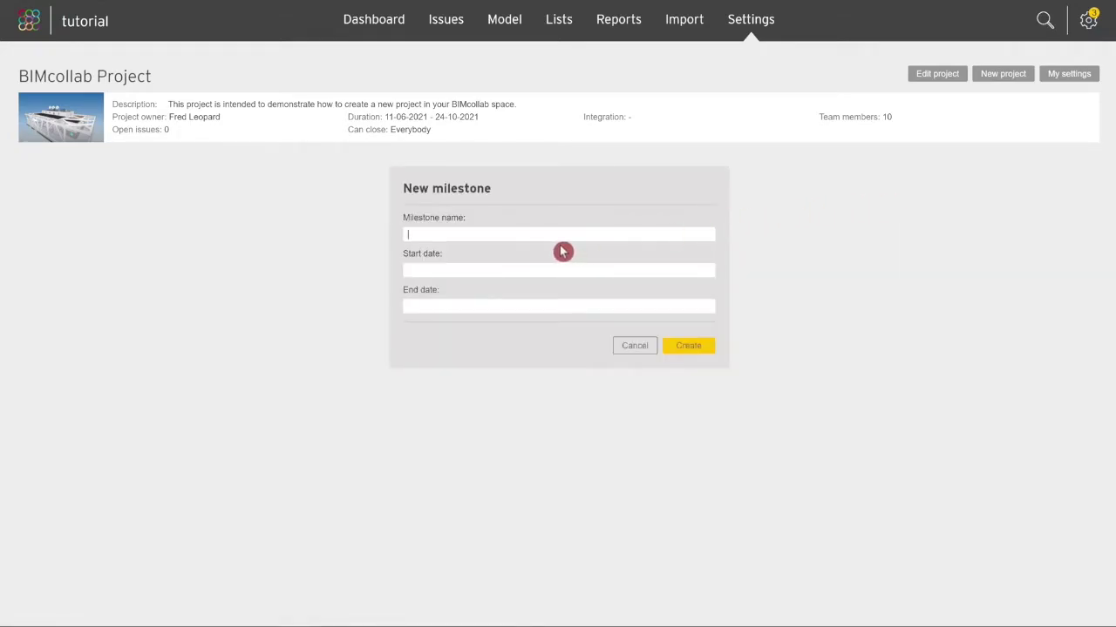
type("Construction Documentation")
left_click(495, 267)
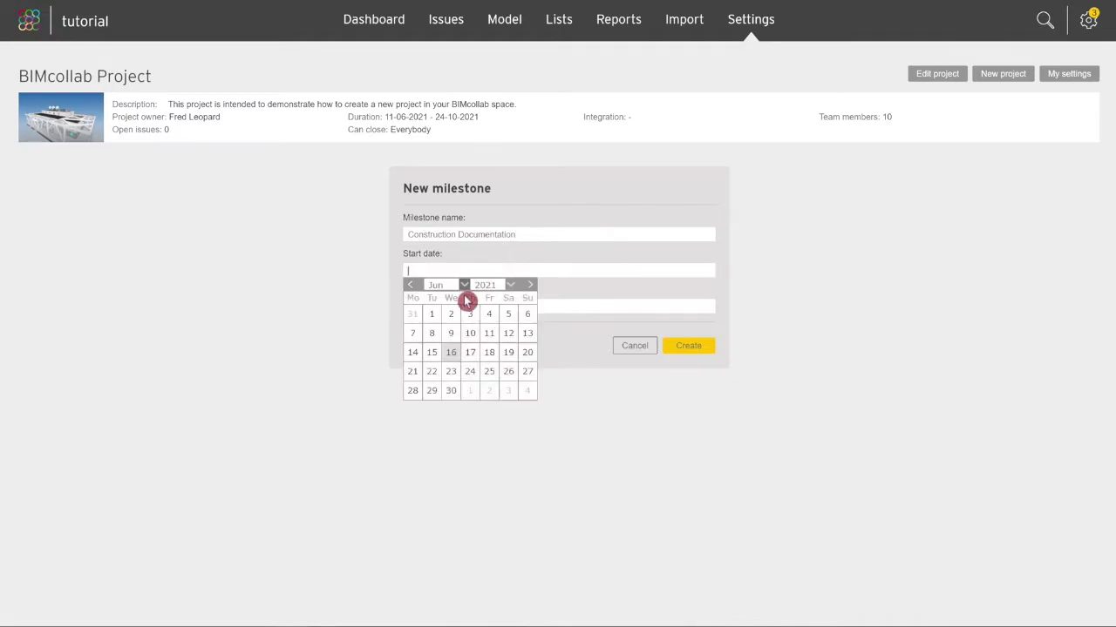
left_click(469, 353)
left_click(503, 306)
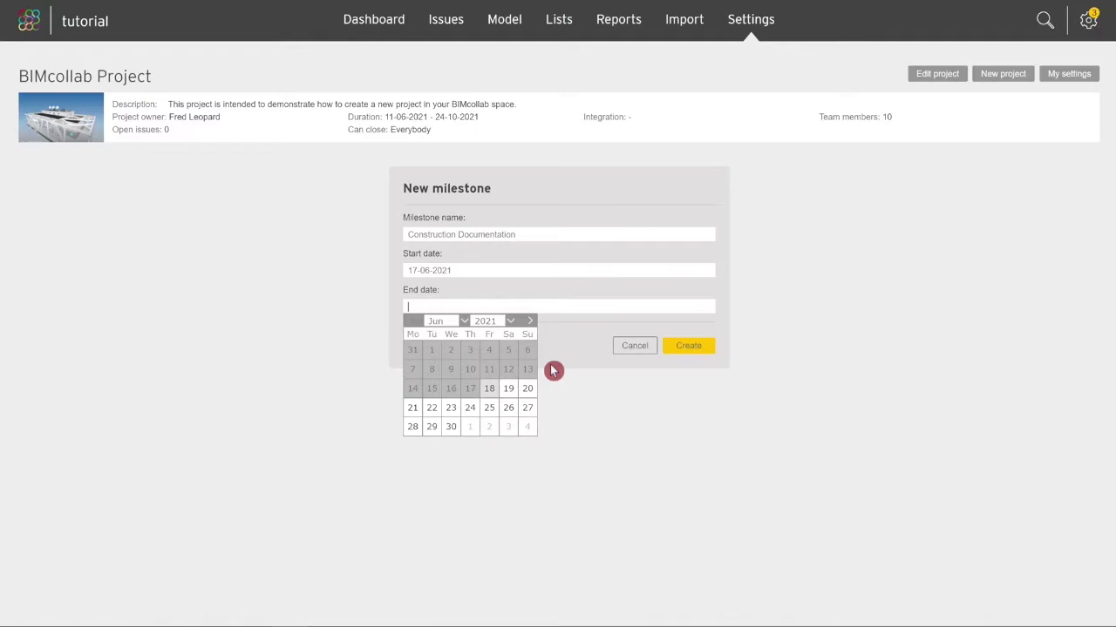
left_click(527, 410)
left_click(688, 347)
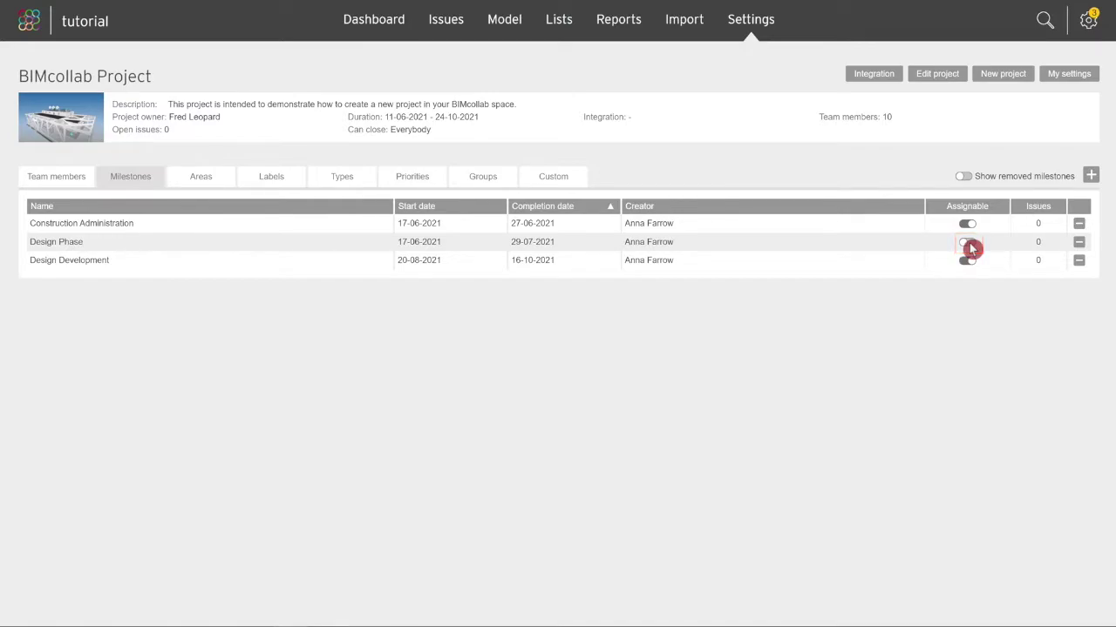
Step: Make Design Phase assignable and change its end date to 31-07-2021
left_click(969, 246)
left_click(131, 249)
left_click(473, 307)
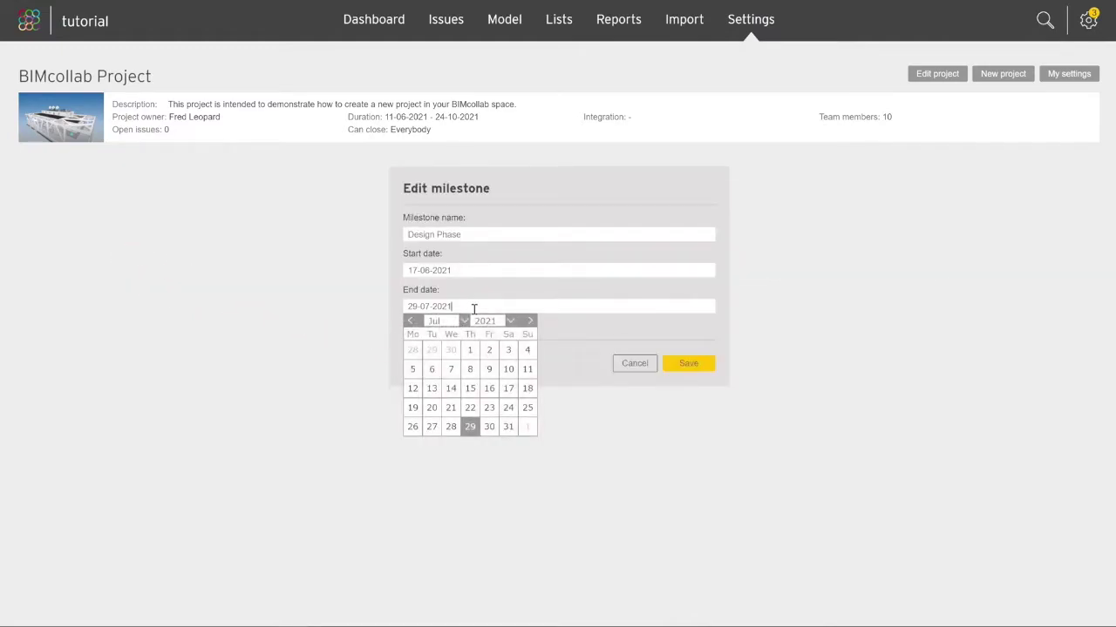
left_click(510, 430)
left_click(690, 366)
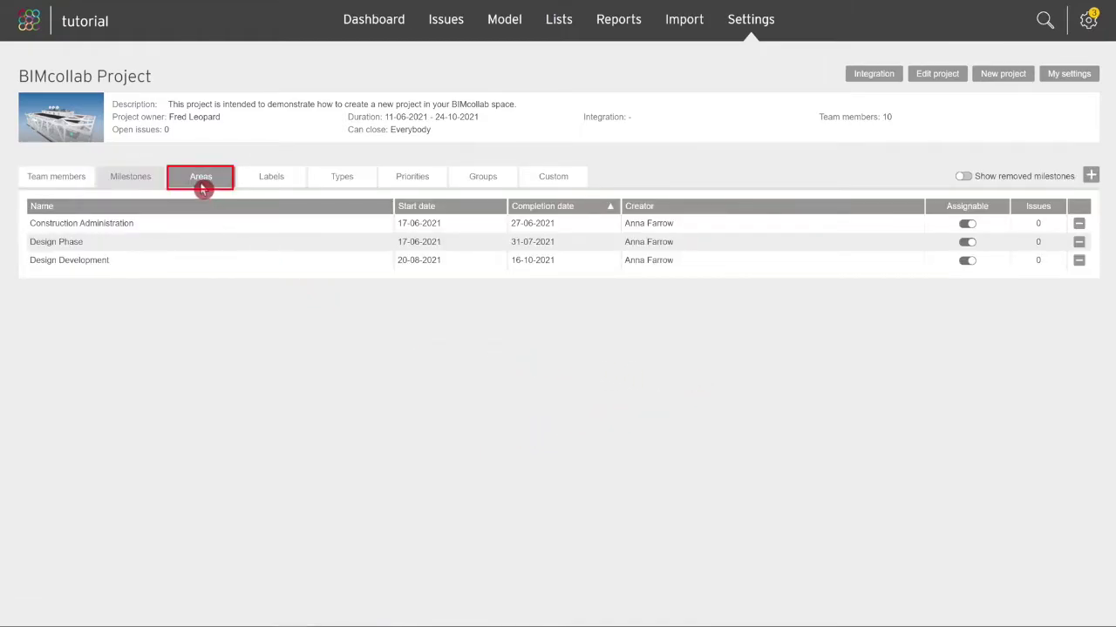
Step: Create the Lower Floors area with the Arch Designs member as owner
left_click(202, 188)
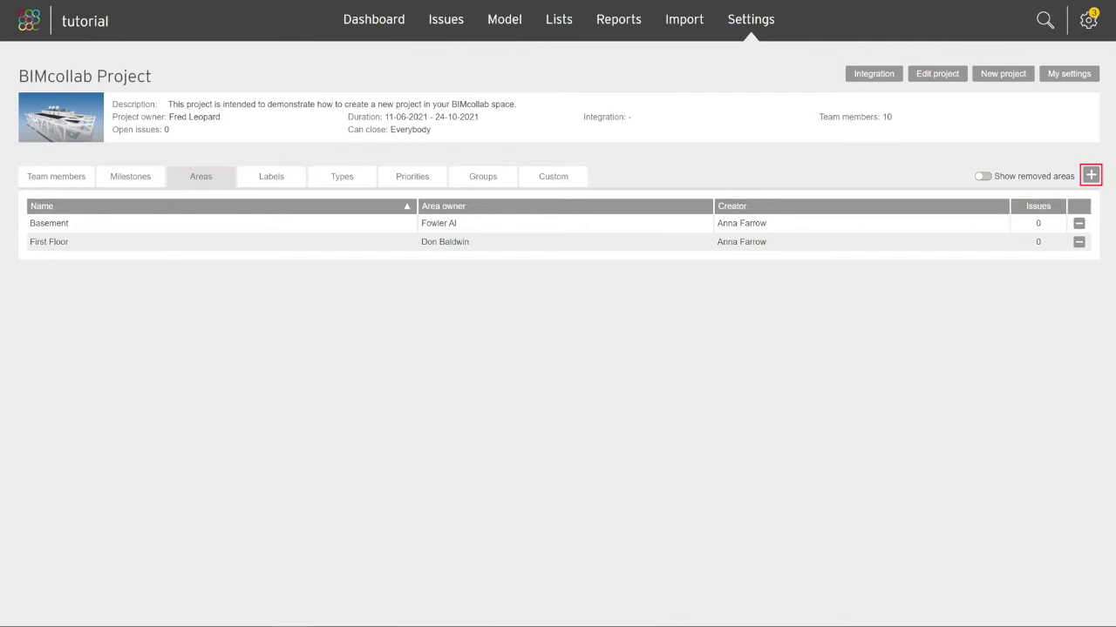
left_click(1092, 176)
type("Lo")
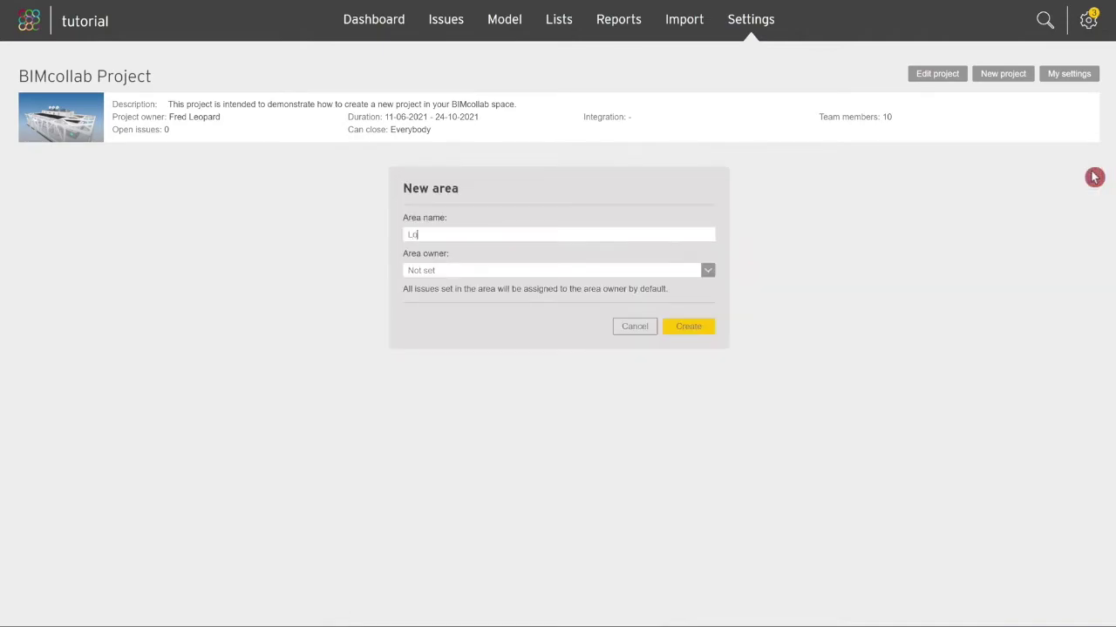
type("wer Floors")
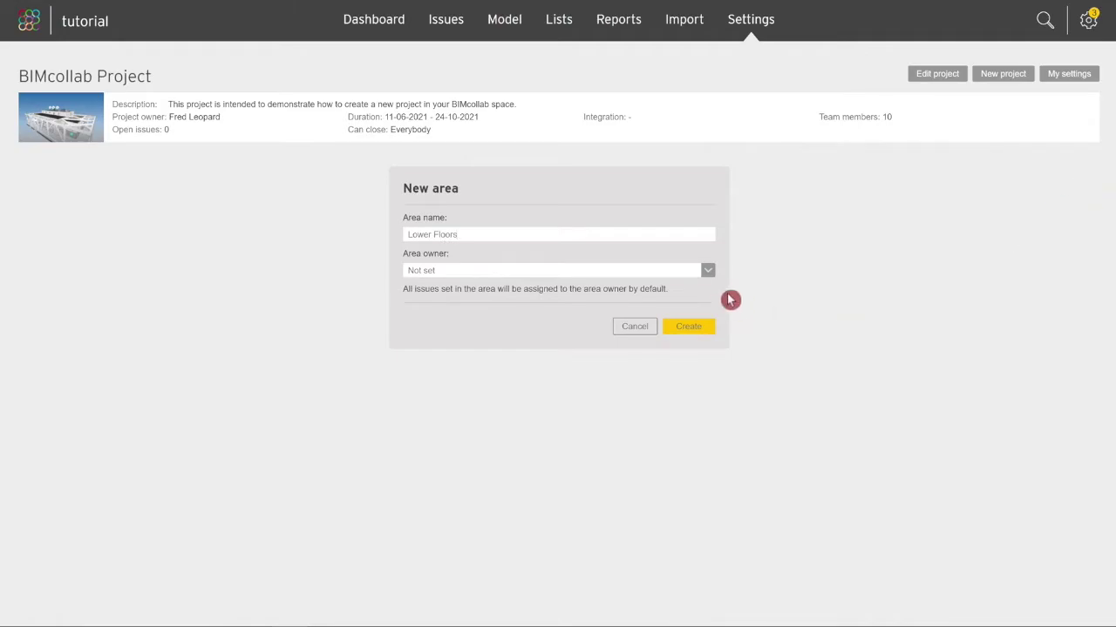
left_click(713, 272)
left_click(667, 323)
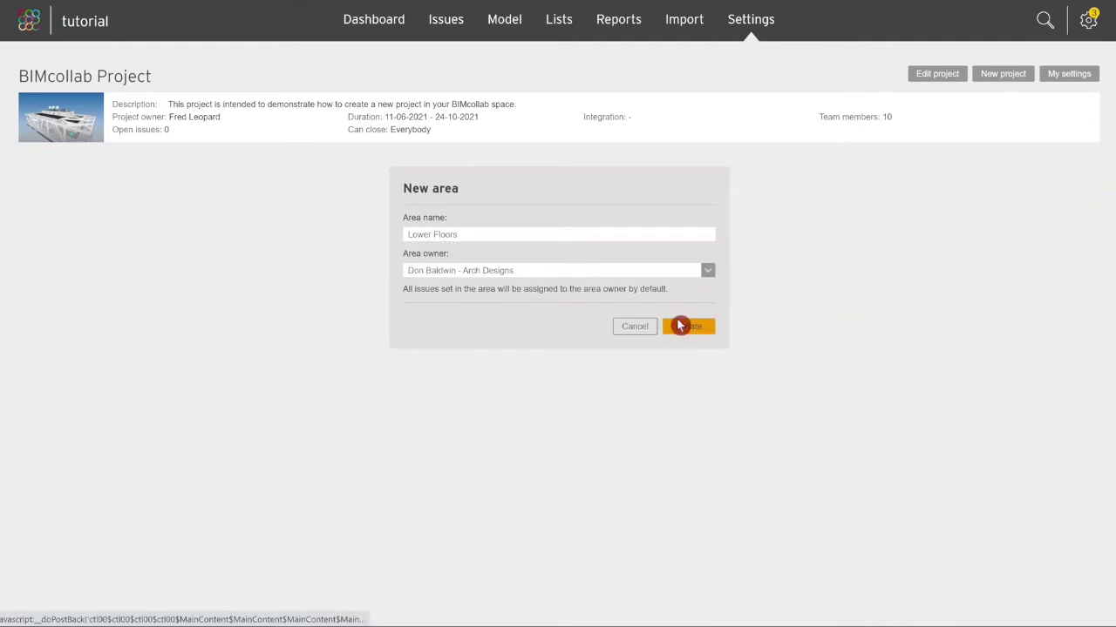
left_click(702, 330)
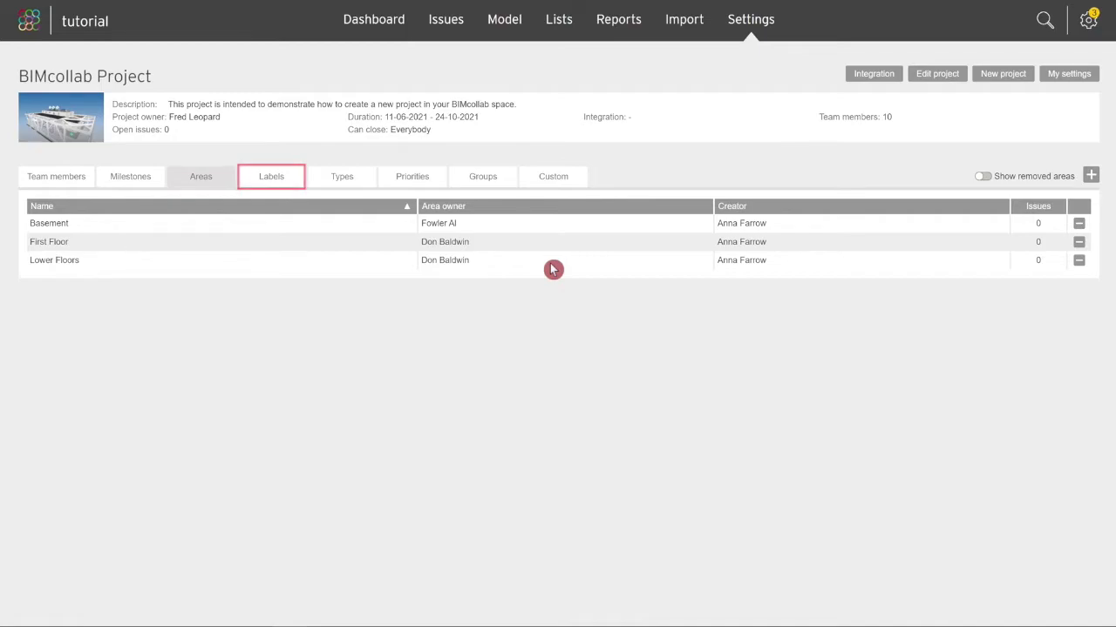
Step: Rename the Technology label to Systems
left_click(275, 183)
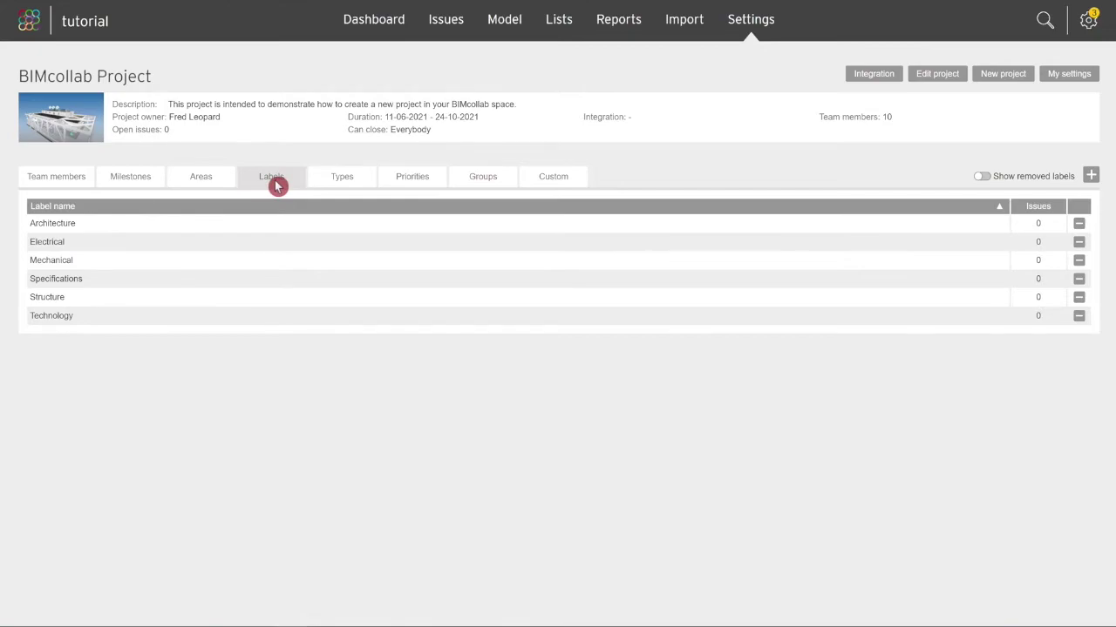
left_click(271, 316)
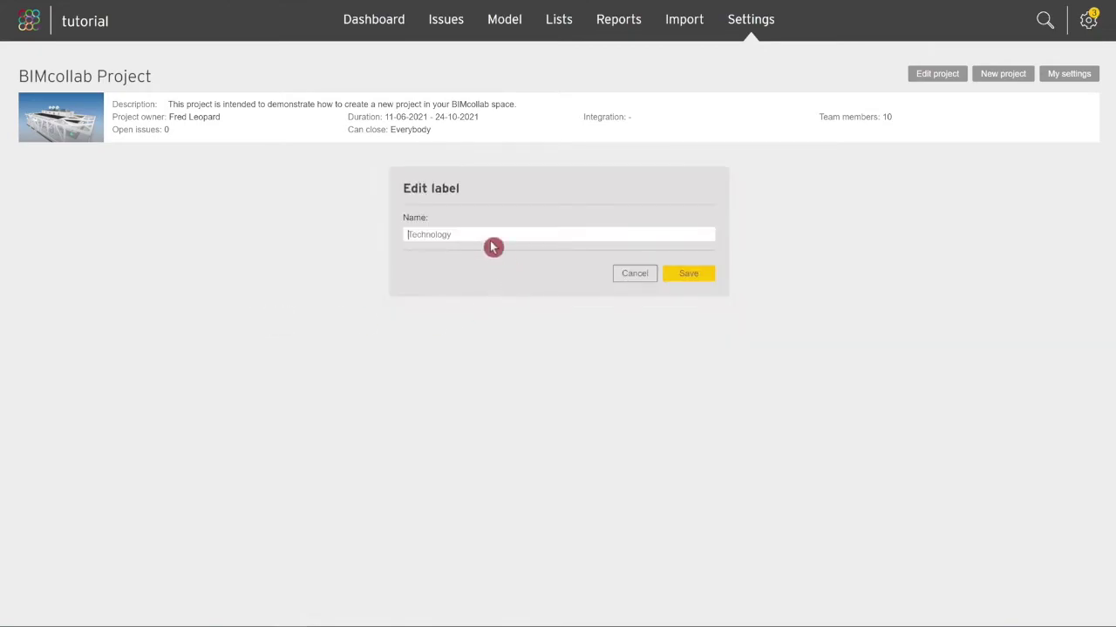
double_click(426, 232)
type("Systems")
left_click(681, 274)
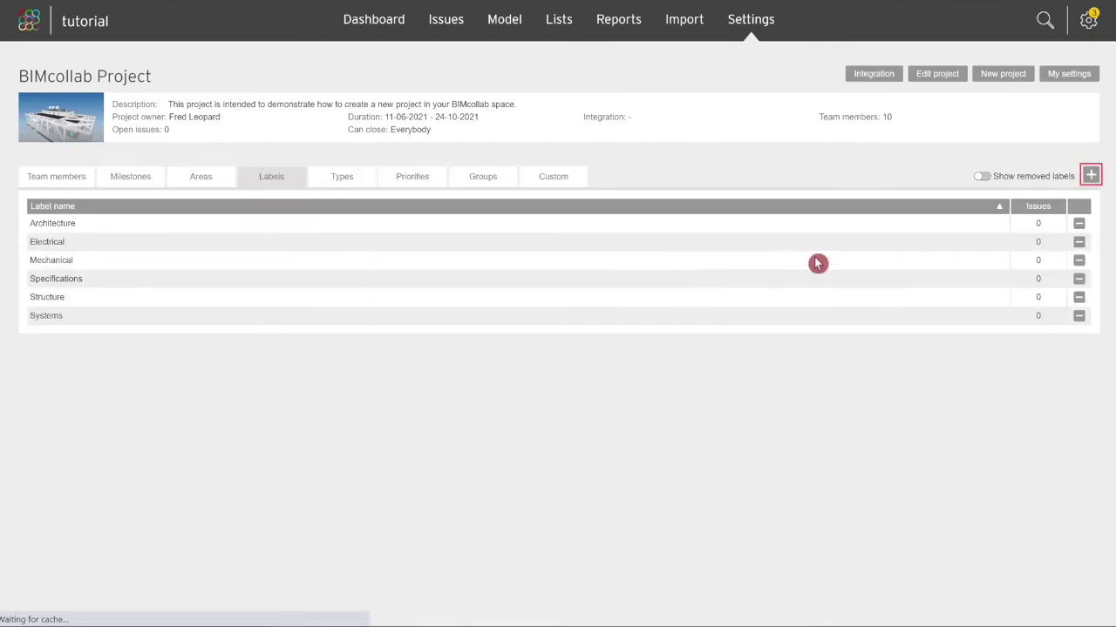
Step: Add a Surveyors label and delete the Specifications label
left_click(1092, 175)
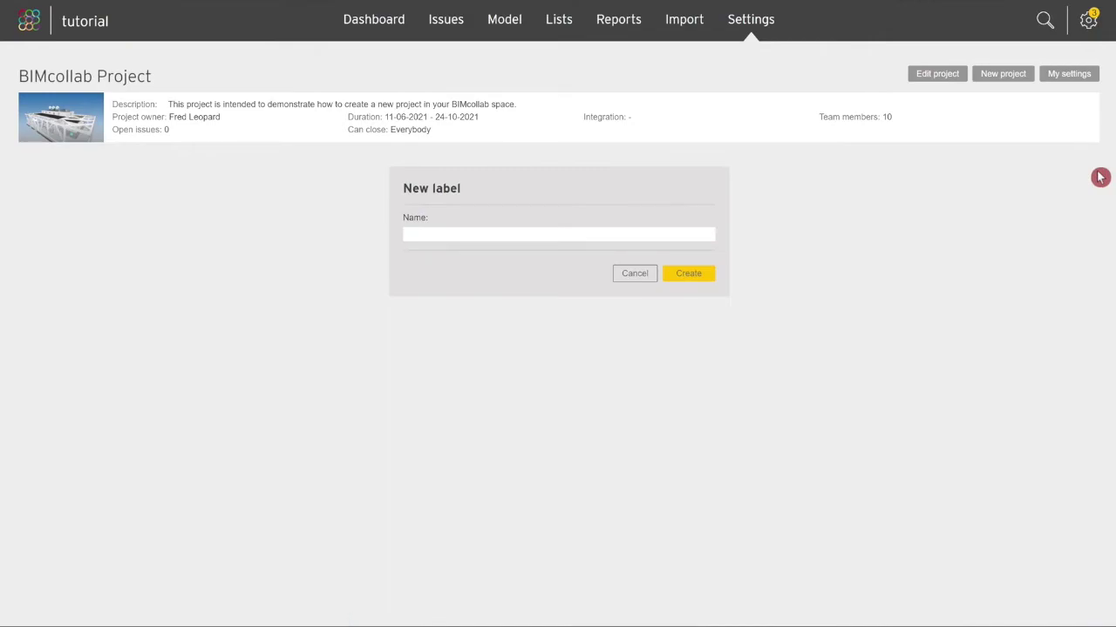
type("Surveyors")
left_click(697, 275)
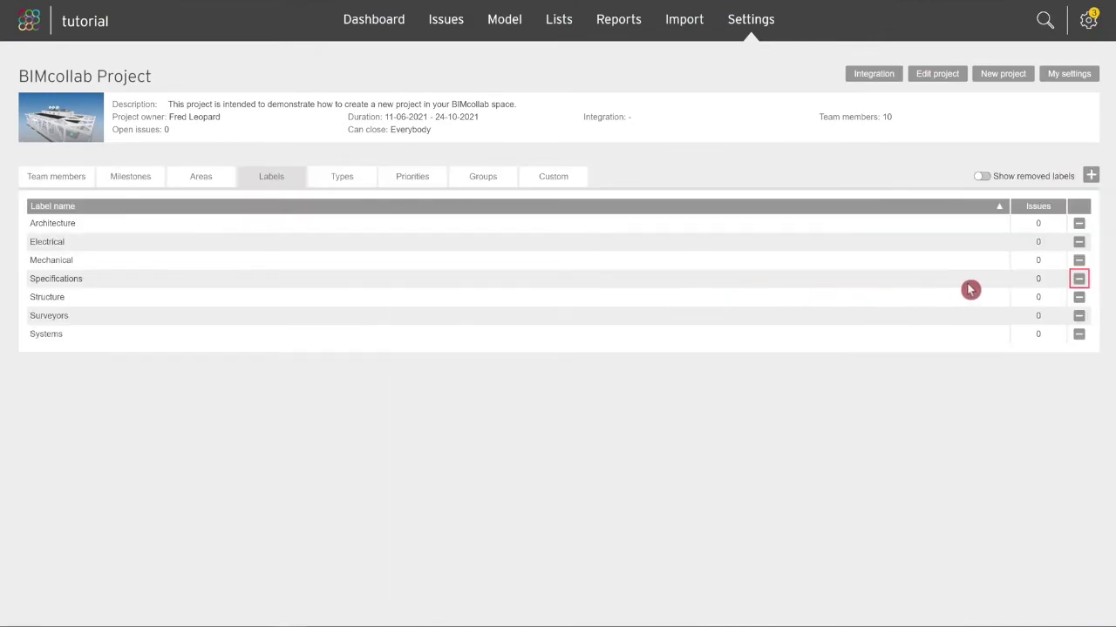
left_click(1078, 279)
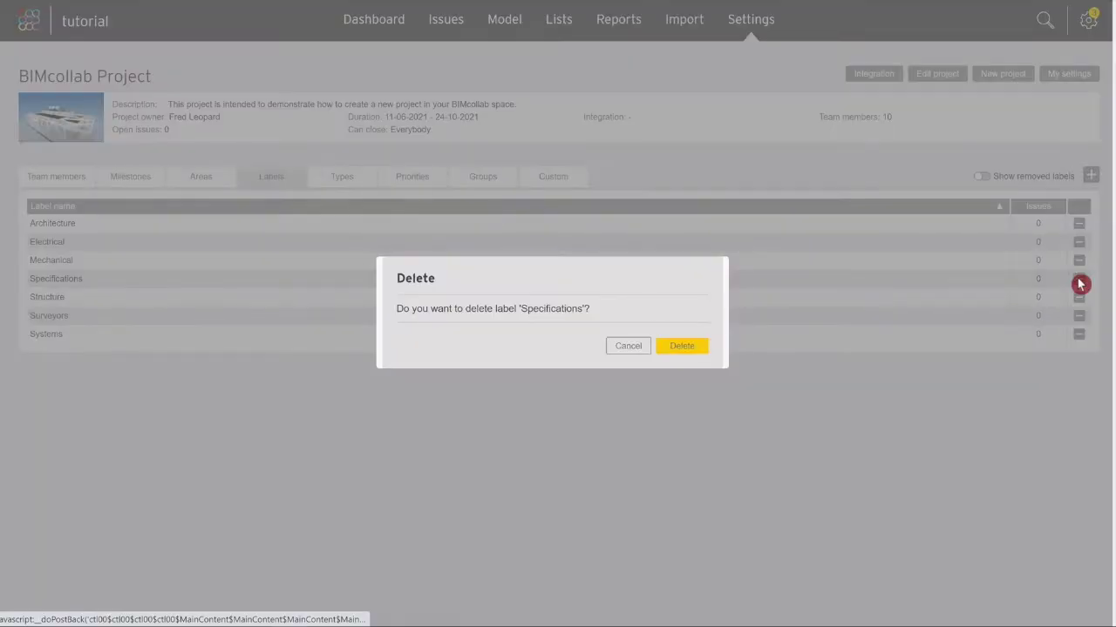
left_click(675, 349)
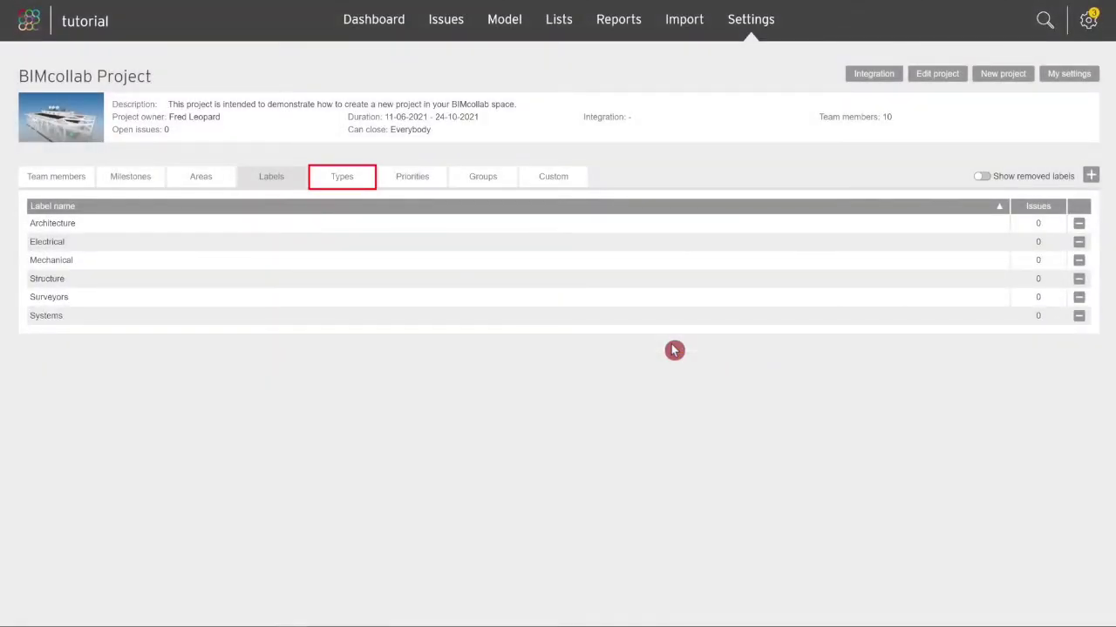
Step: Rename the Remark issue type to Question
left_click(349, 183)
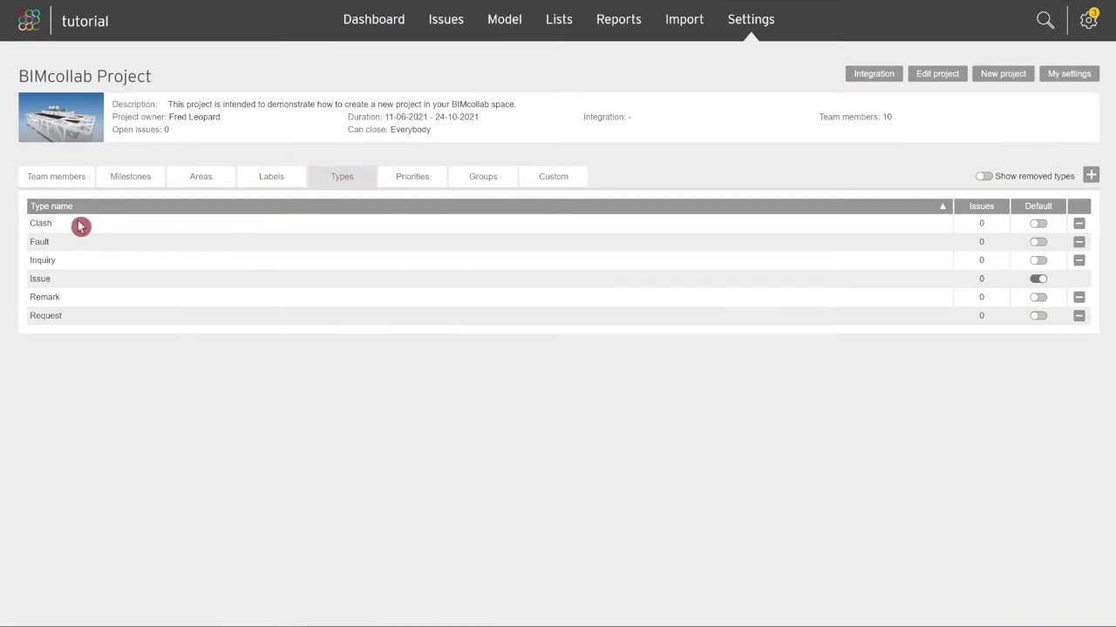
left_click(77, 299)
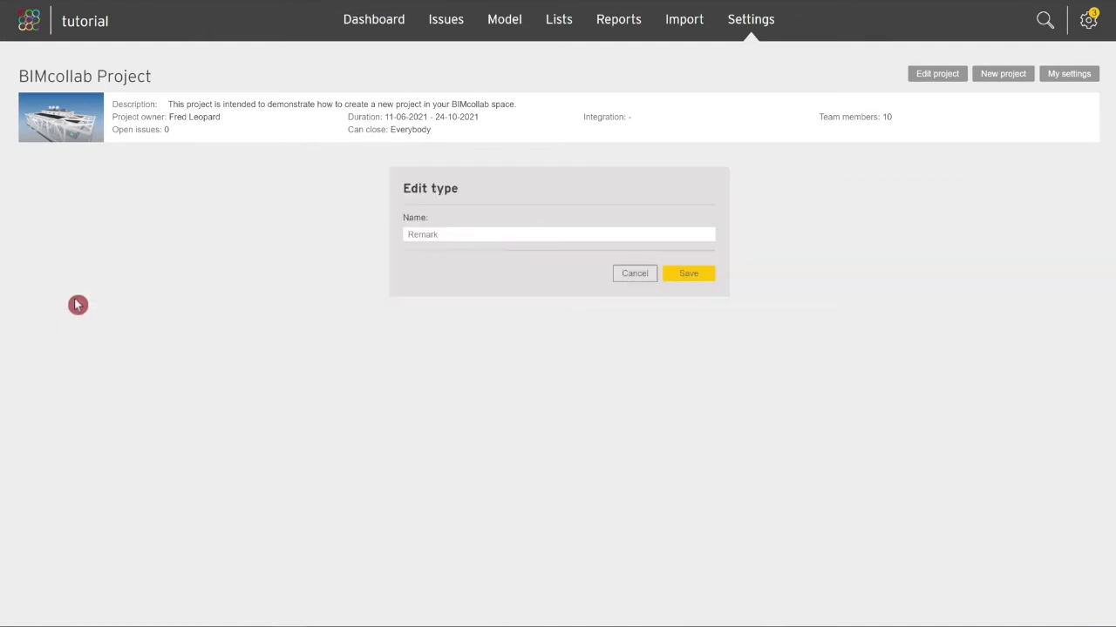
left_click_drag(440, 234, 386, 236)
type("Question")
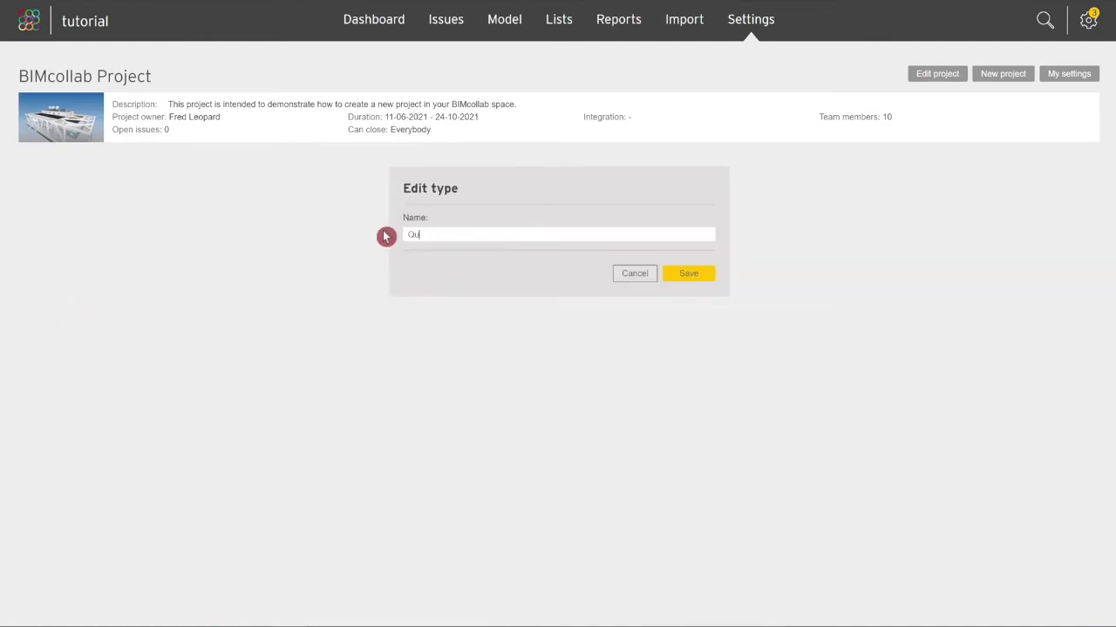
left_click(710, 277)
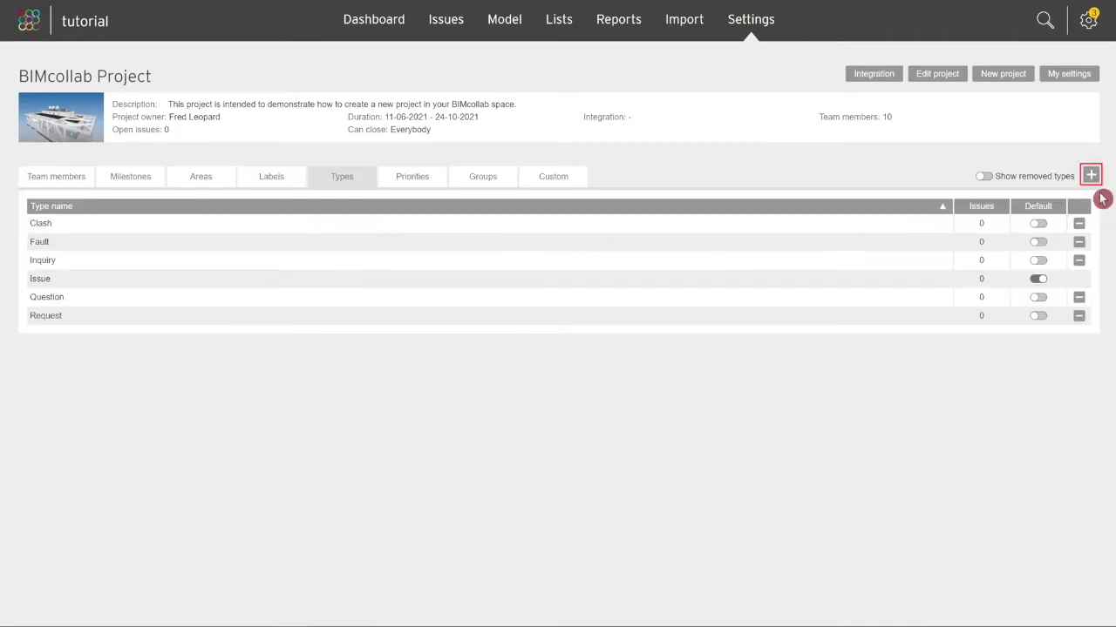
Step: Add a Not Used issue type, keep Question, and make Inquiry the default type
left_click(1091, 175)
type("No")
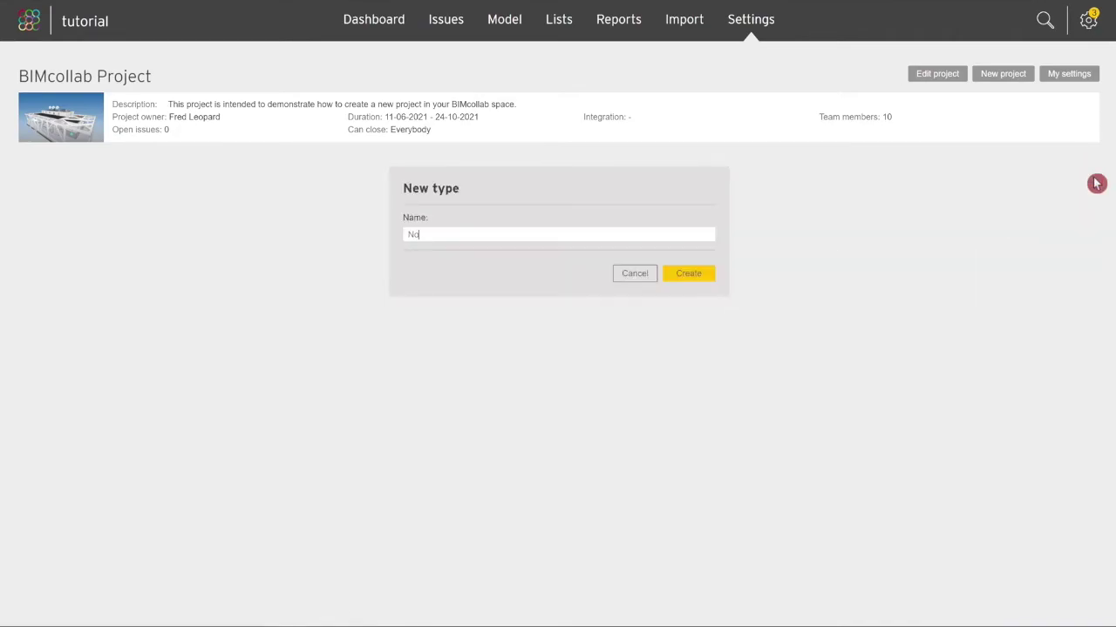
type("t Used")
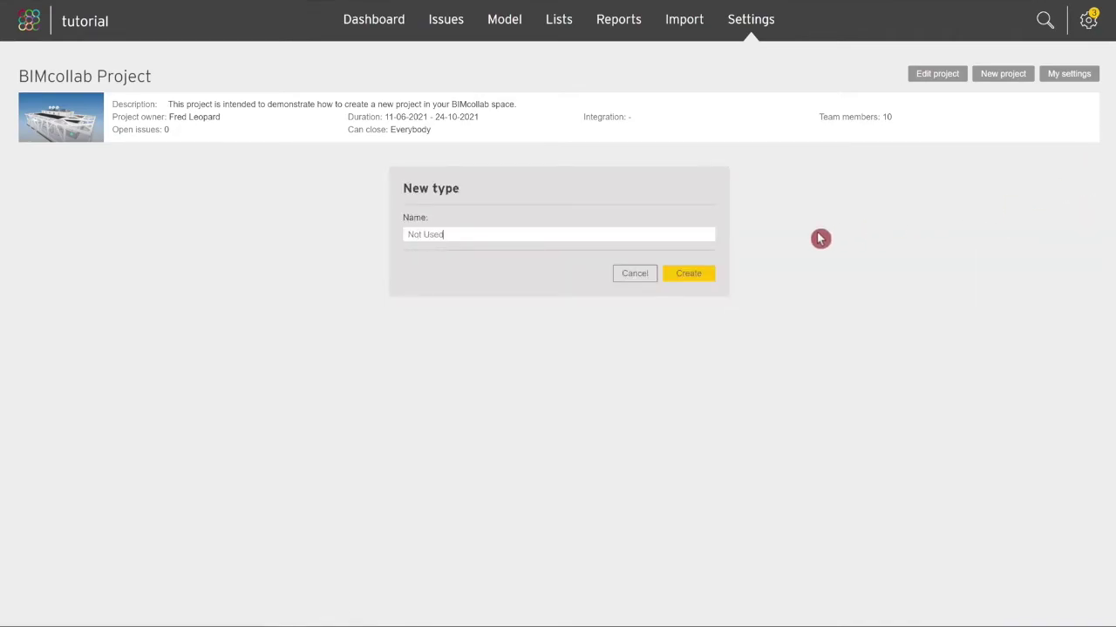
left_click(711, 276)
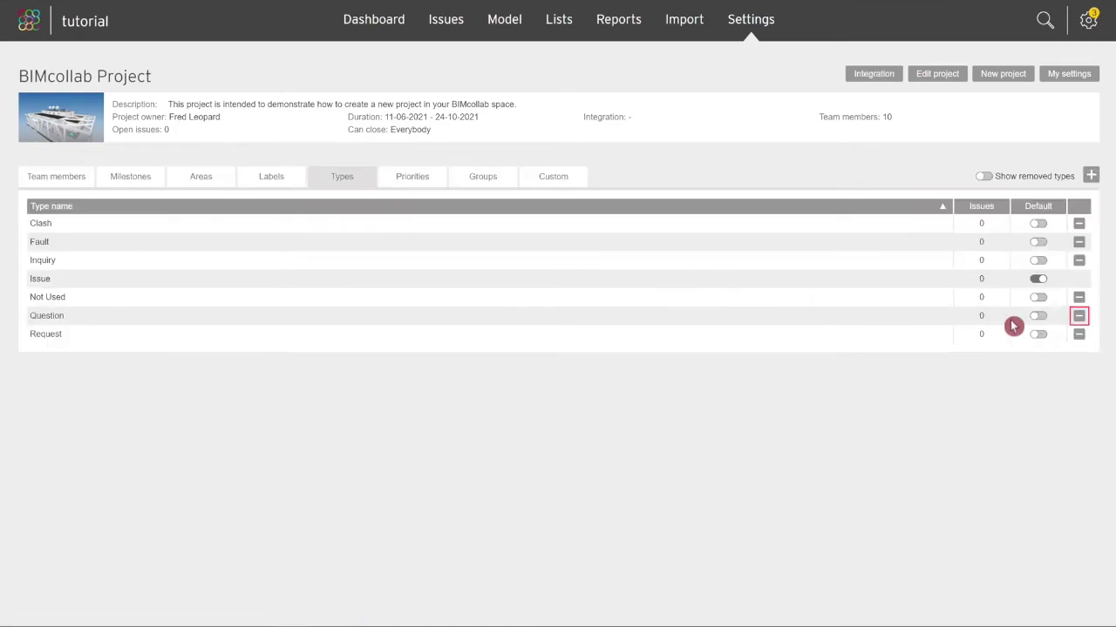
left_click(1079, 319)
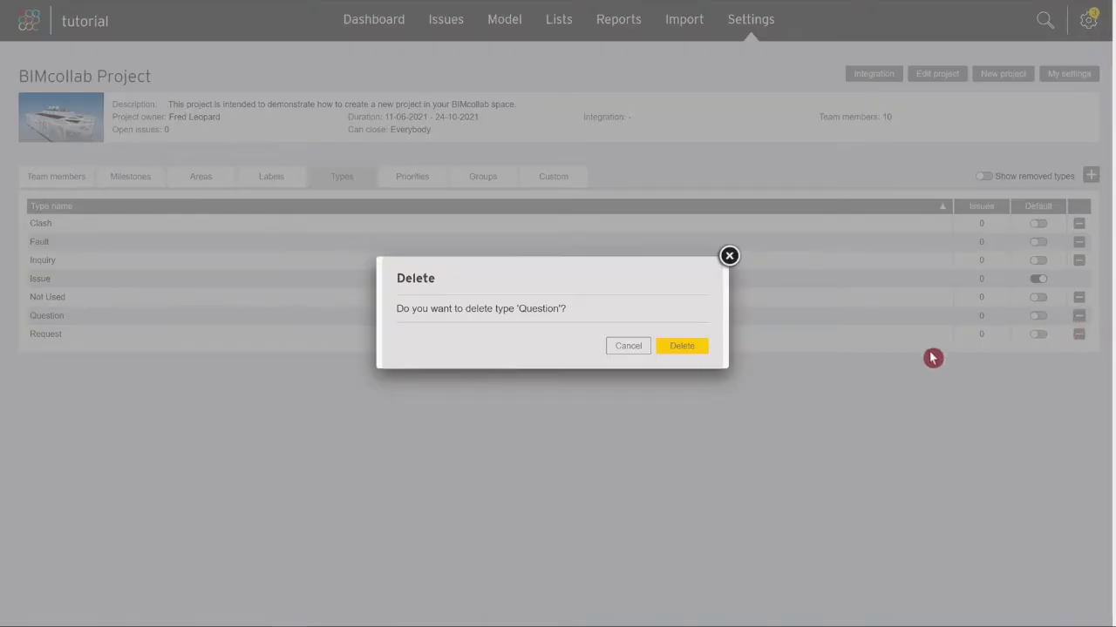
left_click(628, 346)
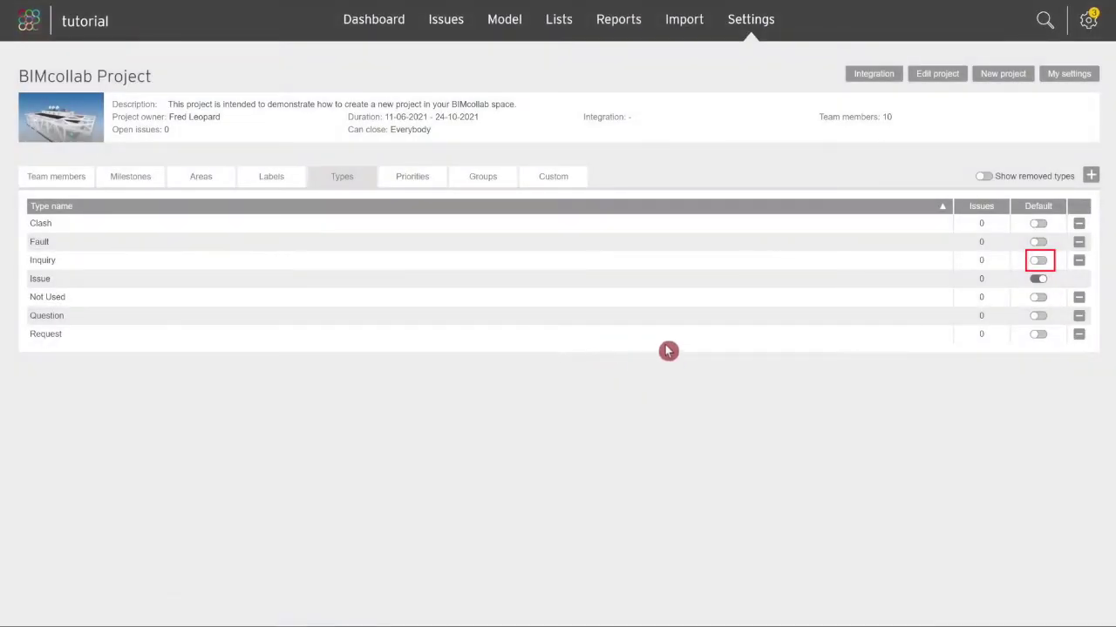
left_click(1038, 261)
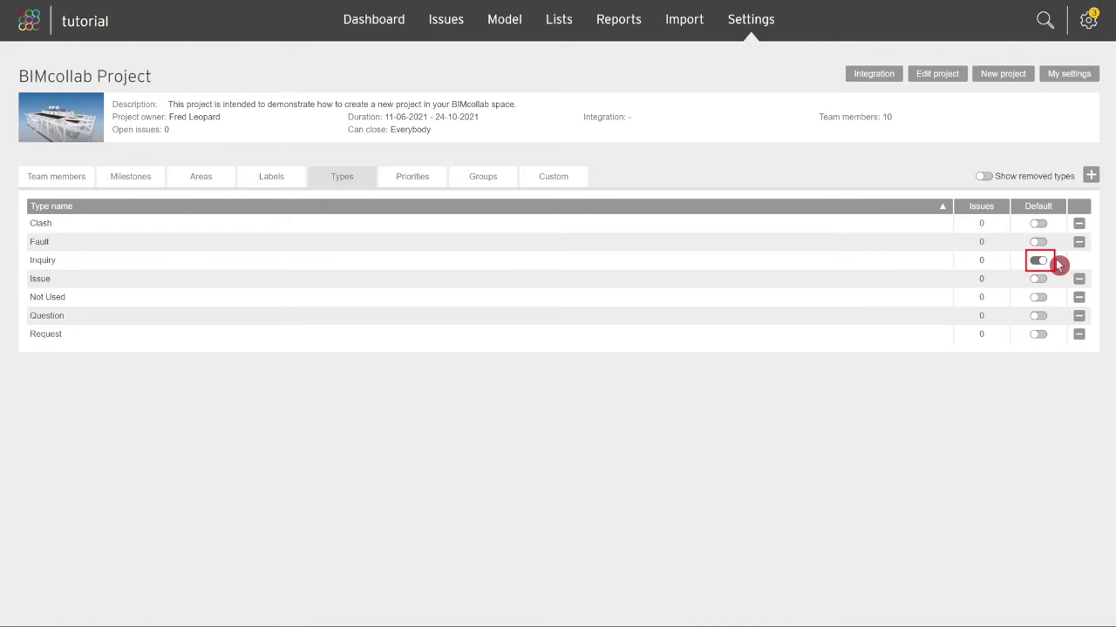
Step: Rename the On hold priority to Not Used
left_click(422, 179)
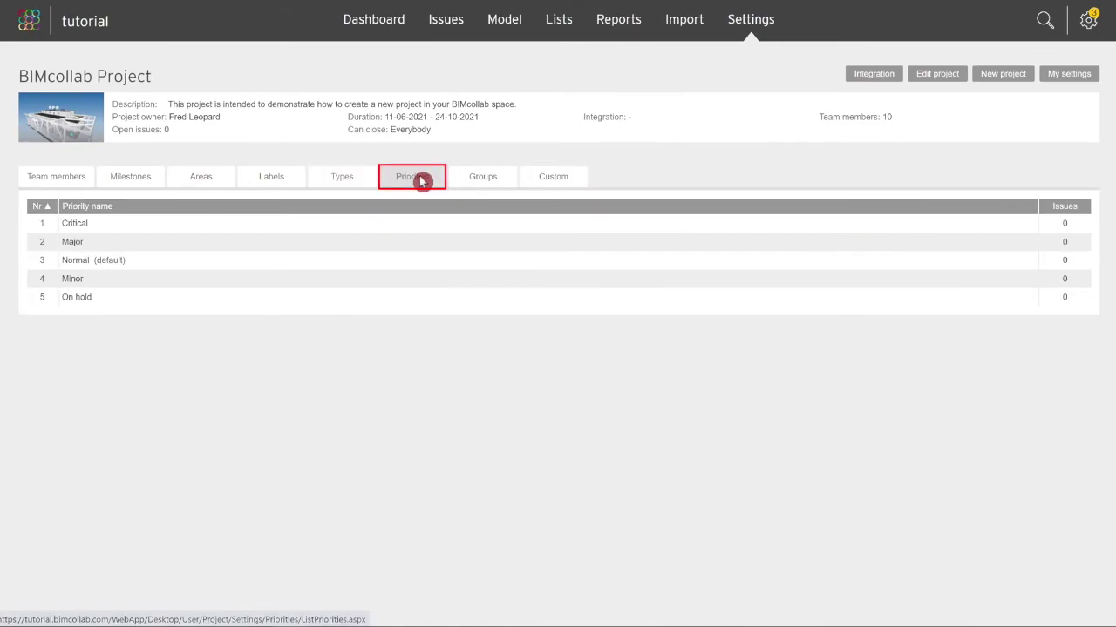
left_click(116, 298)
left_click_drag(455, 240, 375, 247)
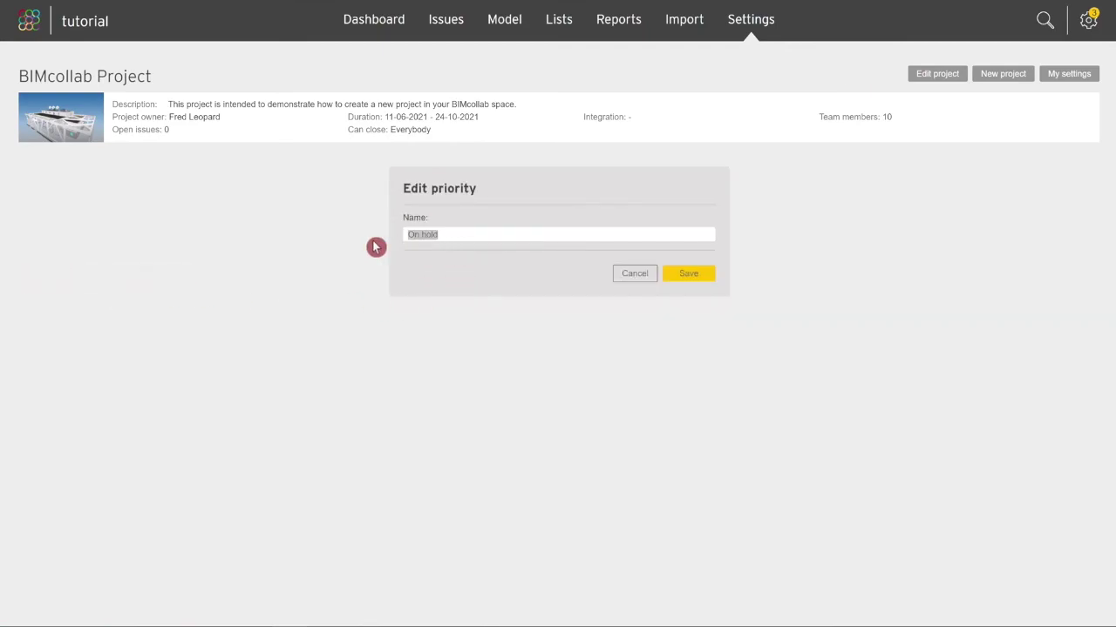
type("Not Used")
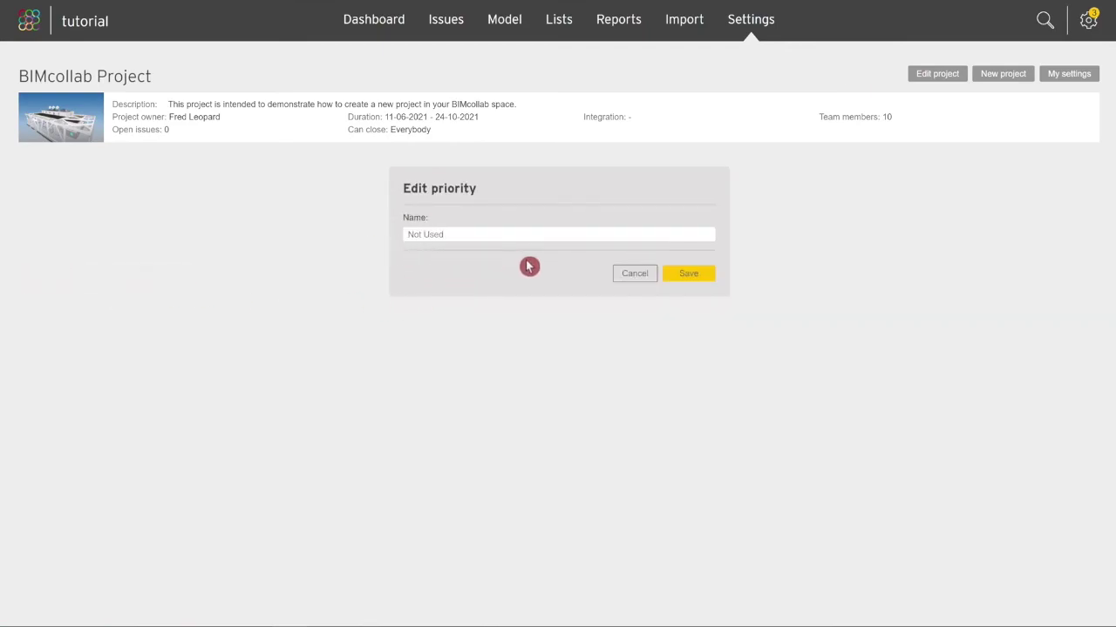
left_click(690, 276)
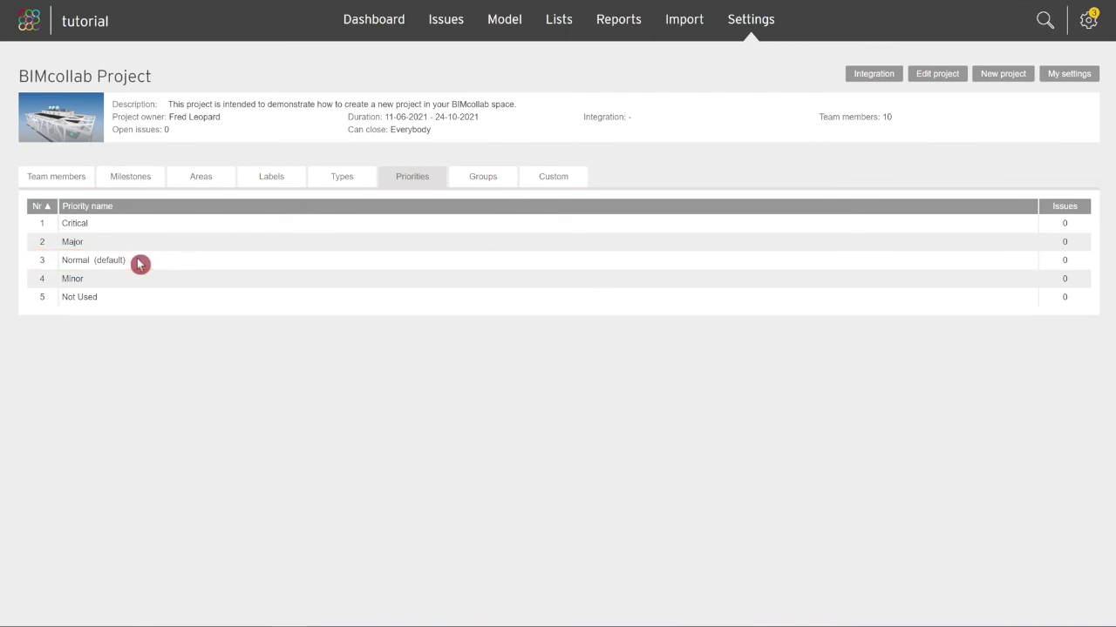
Step: View the Groups tab, then the Custom fields: list fields Custom 1-2, text fields Custom 3-4
left_click(473, 181)
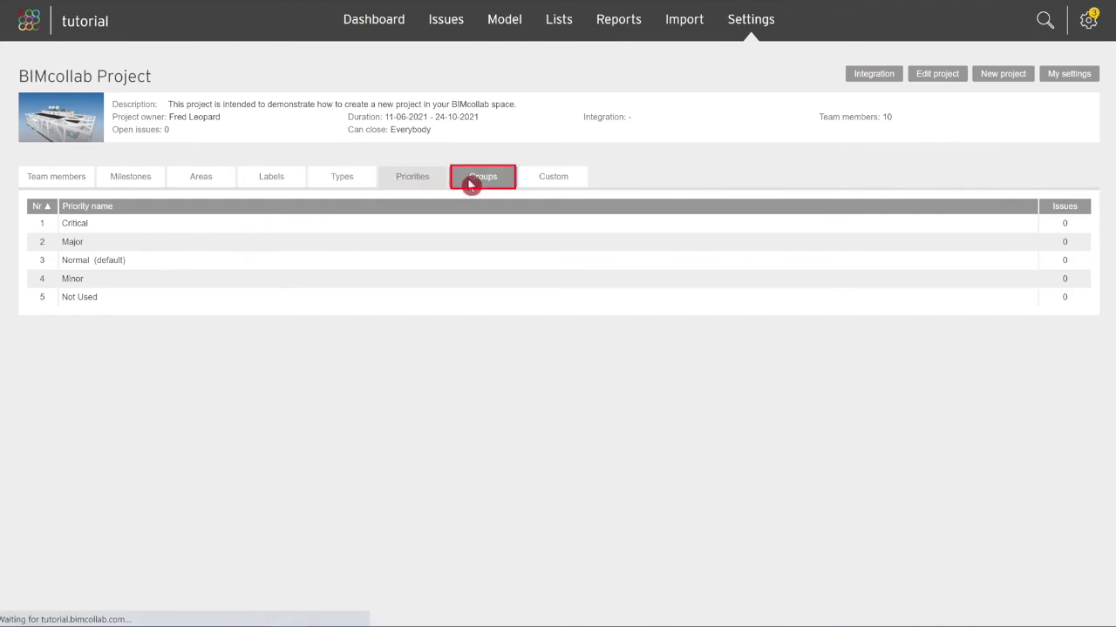
left_click(544, 183)
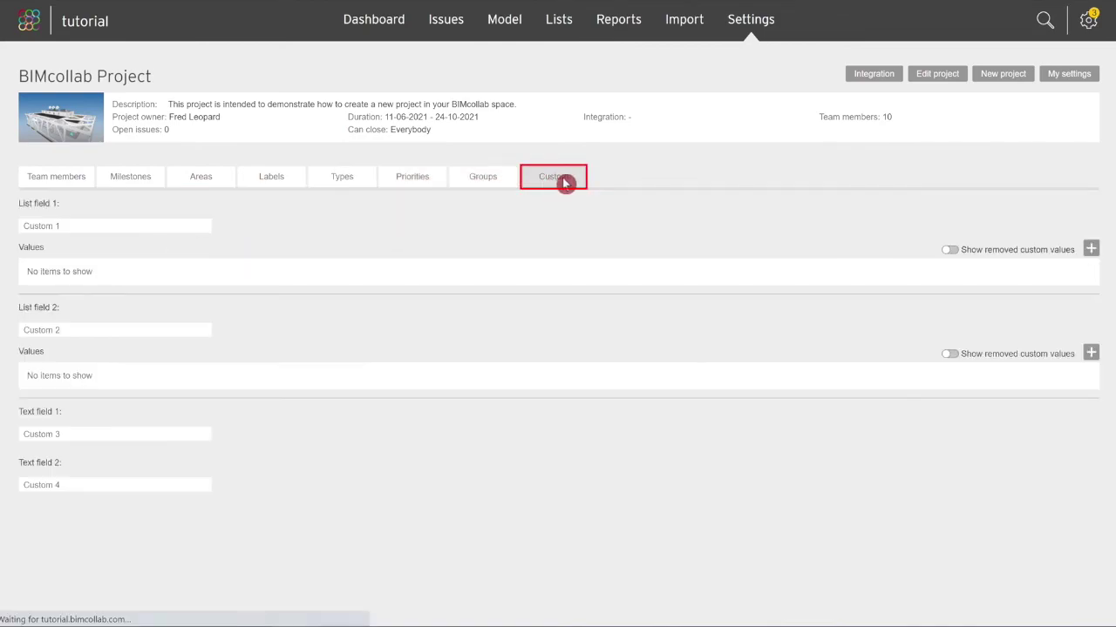